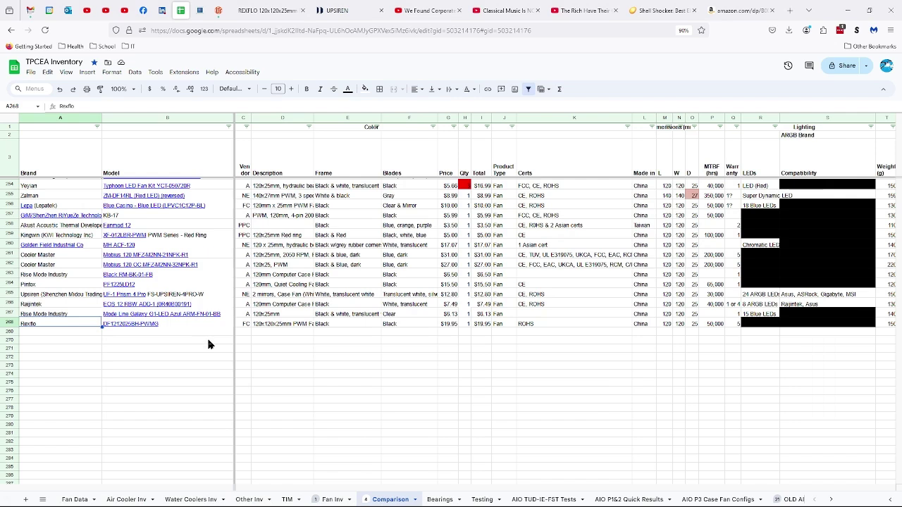
Move the Rexflo fan's 36.9 airflow value from the min/low column to the max column in row 268
{"action": "left_click", "coordinate": [445, 326]}
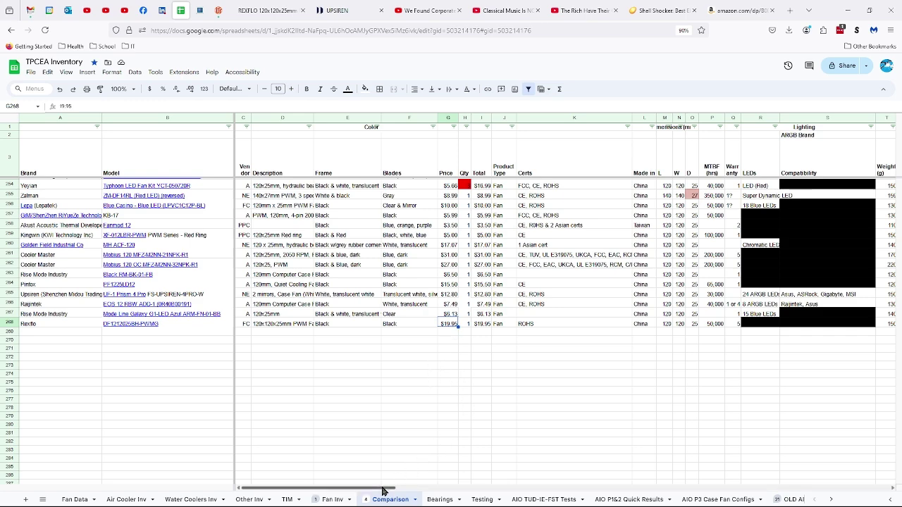
{"action": "left_click_drag", "start_coordinate": [382, 490], "coordinate": [483, 488]}
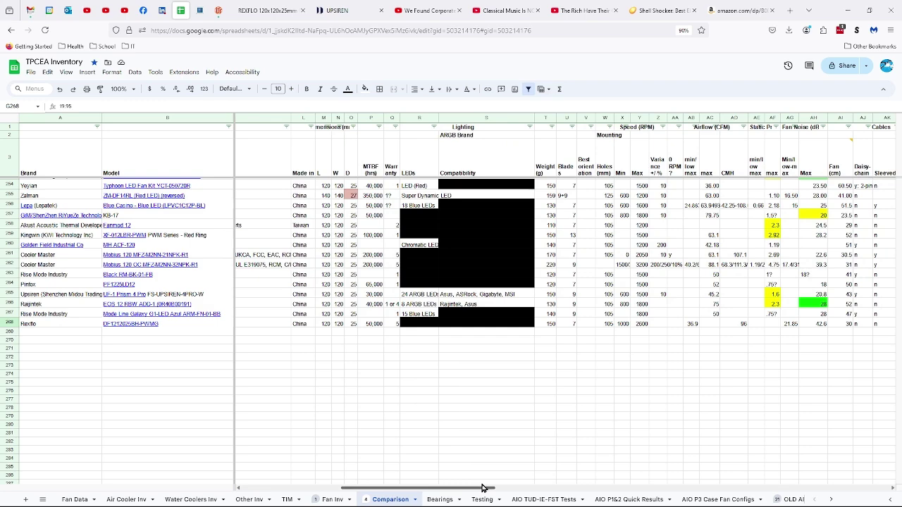
{"action": "left_click_drag", "start_coordinate": [484, 488], "coordinate": [567, 502]}
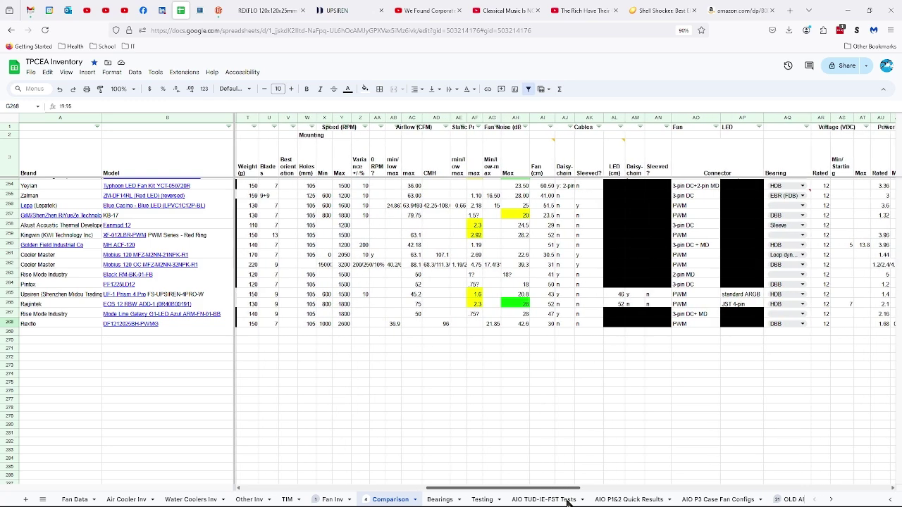
{"action": "left_click", "coordinate": [394, 324]}
{"action": "key", "text": "ctrl+c"}
{"action": "left_click", "coordinate": [410, 324]}
{"action": "key", "text": "ctrl+v"}
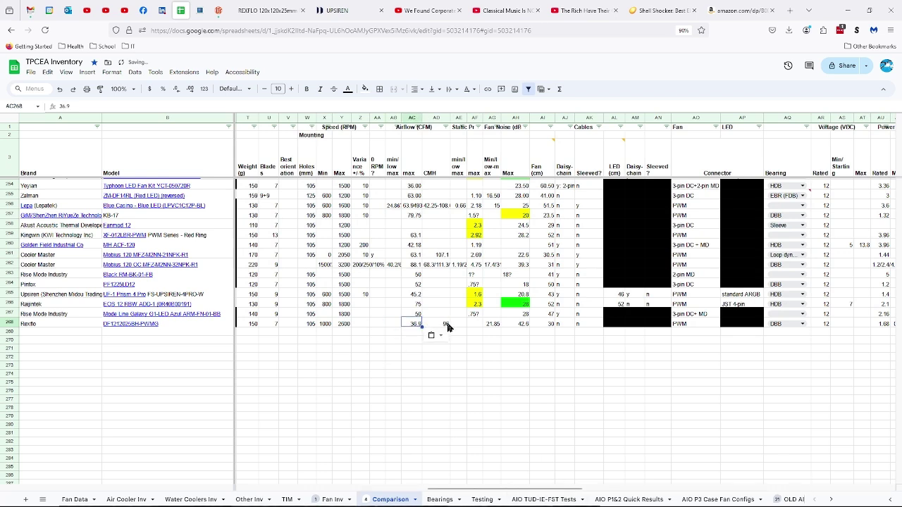
Enter 3? as the Rexflo fan's maximum static pressure
{"action": "left_click", "coordinate": [444, 324]}
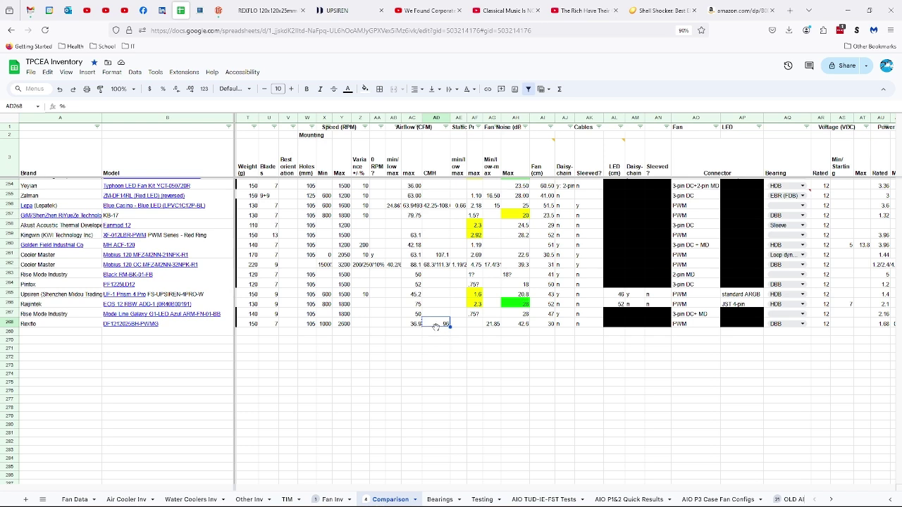
{"action": "key", "text": "ctrl+c"}
{"action": "left_click", "coordinate": [476, 323]}
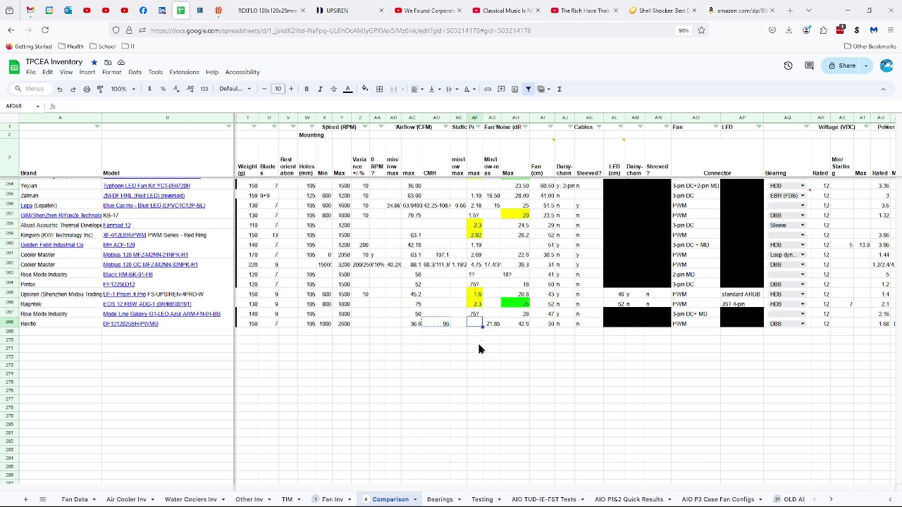
{"action": "type", "text": "?3"}
{"action": "key", "text": "BackSpace"}
{"action": "key", "text": "BackSpace"}
{"action": "type", "text": "3?"}
{"action": "left_click", "coordinate": [492, 323]}
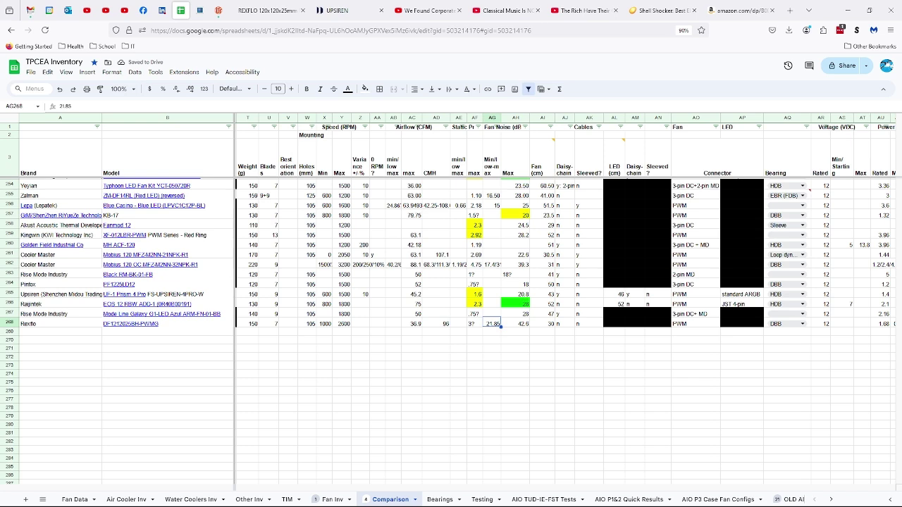
Fill the Rexflo fan's maximum noise cell with bright green
{"action": "key", "text": "Right"}
{"action": "key", "text": "Right"}
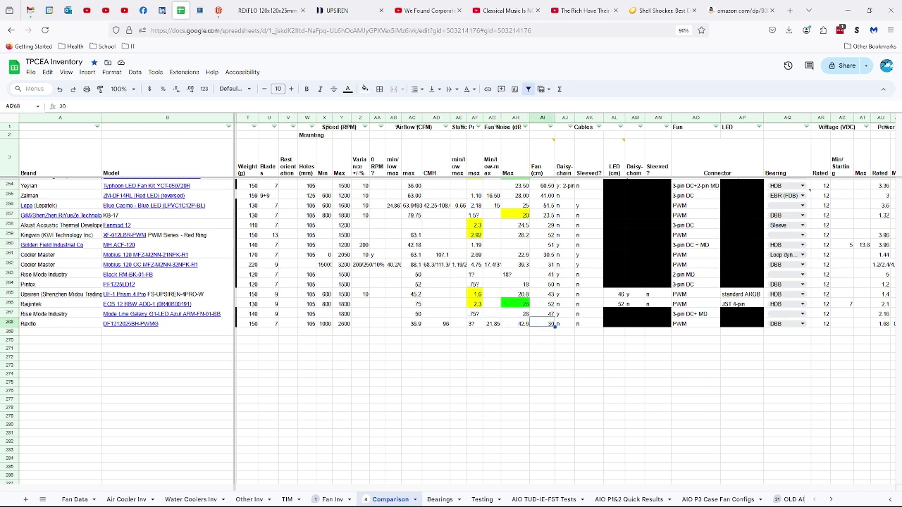
{"action": "left_click", "coordinate": [516, 324]}
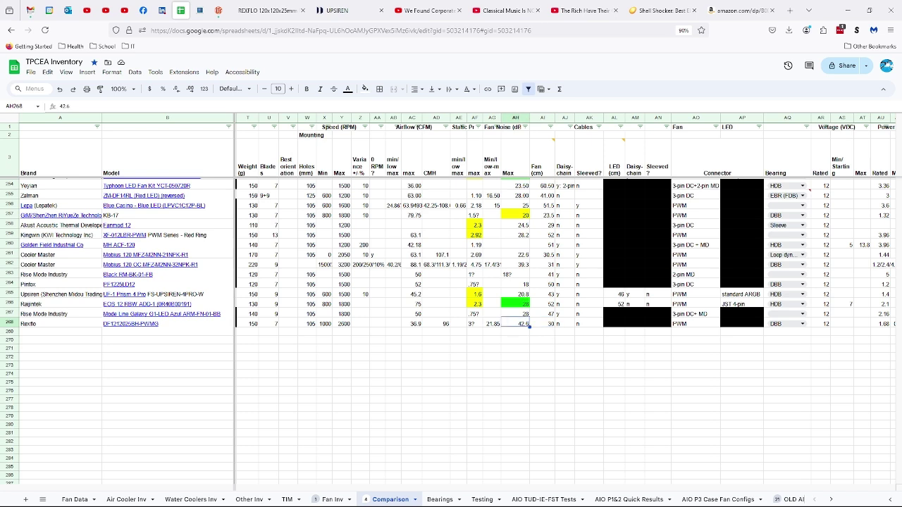
{"action": "left_click", "coordinate": [364, 89]}
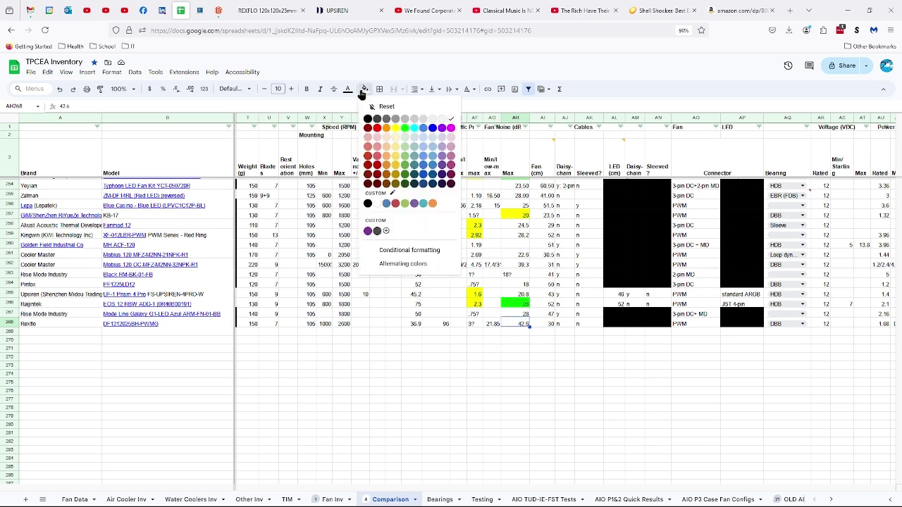
{"action": "left_click", "coordinate": [404, 128]}
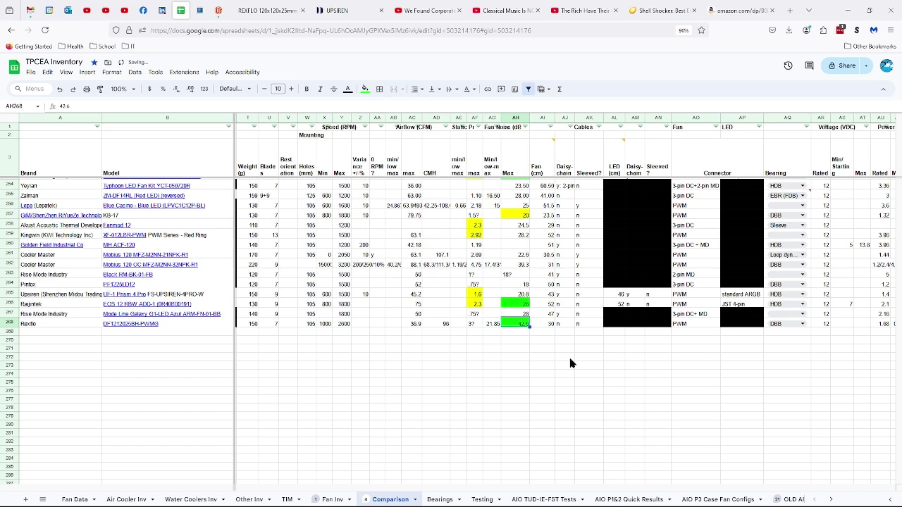
Examine the remaining Rexflo specifications, from cable length, connector and bearing through voltage, power and amperage to included bolts, vibration dampening and adapters
{"action": "key", "text": "Right"}
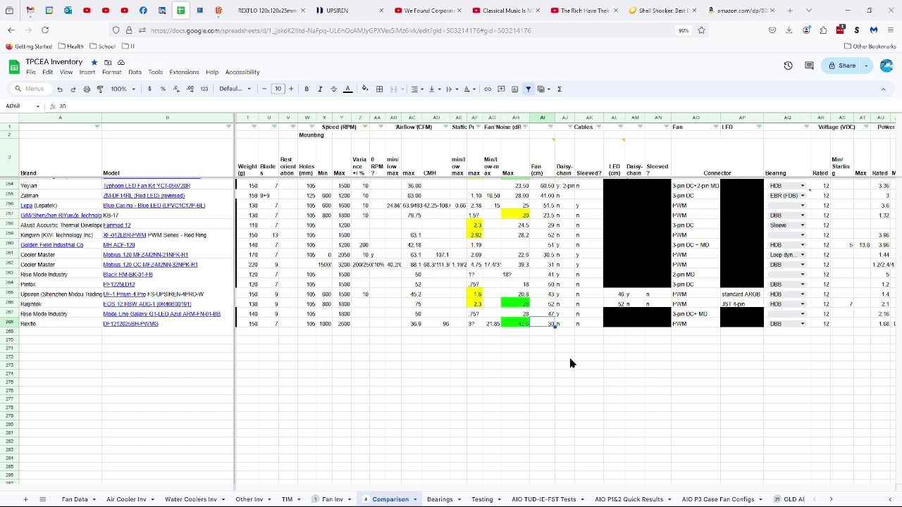
{"action": "key", "text": "Right"}
{"action": "key", "text": "Right"}
{"action": "key", "text": "Right"}
{"action": "key", "text": "Right"}
{"action": "key", "text": "Right"}
{"action": "key", "text": "Right"}
{"action": "key", "text": "Right"}
{"action": "key", "text": "Right"}
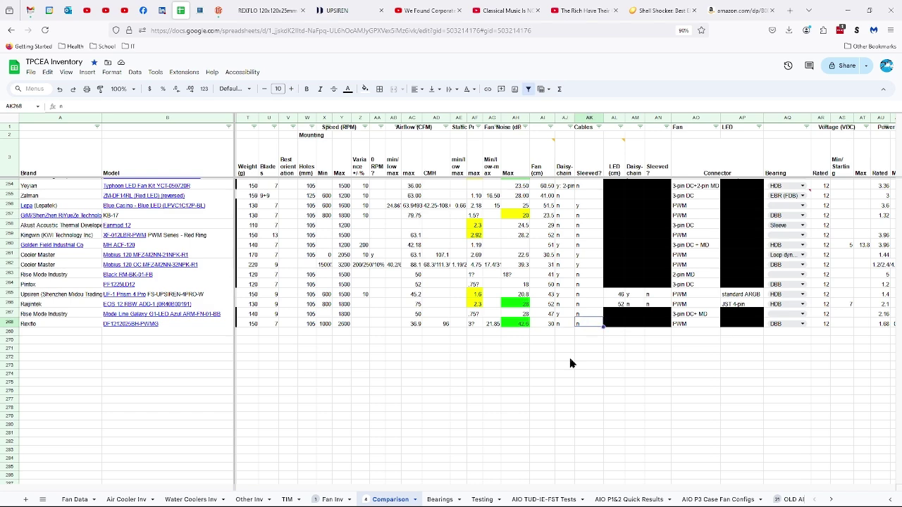
{"action": "key", "text": "Right"}
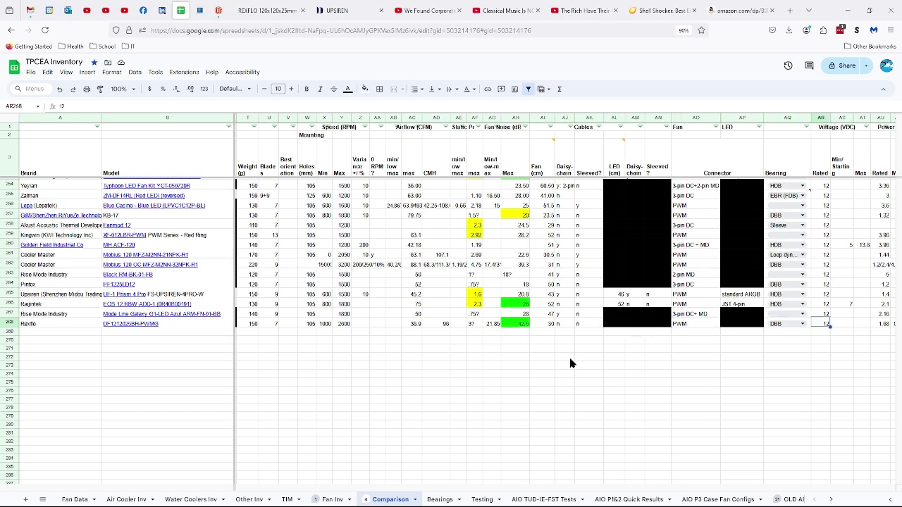
{"action": "left_click_drag", "start_coordinate": [454, 491], "coordinate": [571, 489]}
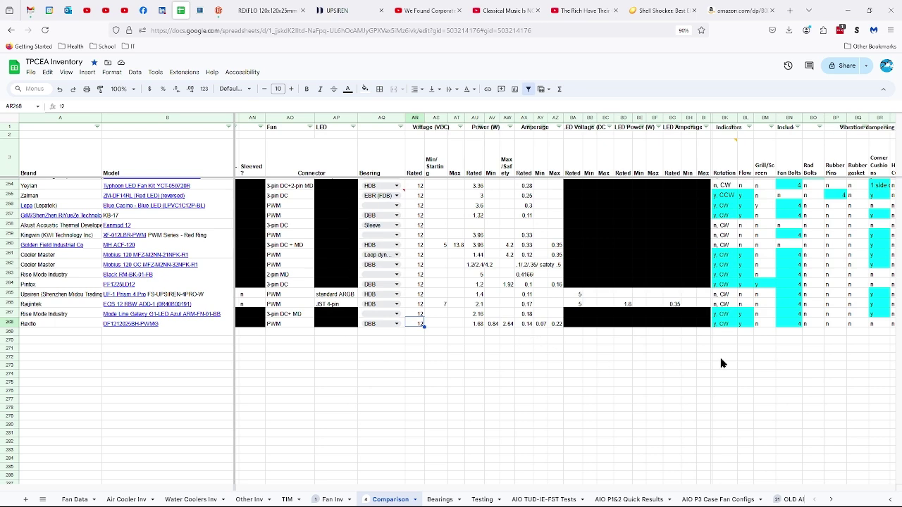
{"action": "left_click_drag", "start_coordinate": [693, 488], "coordinate": [809, 487]}
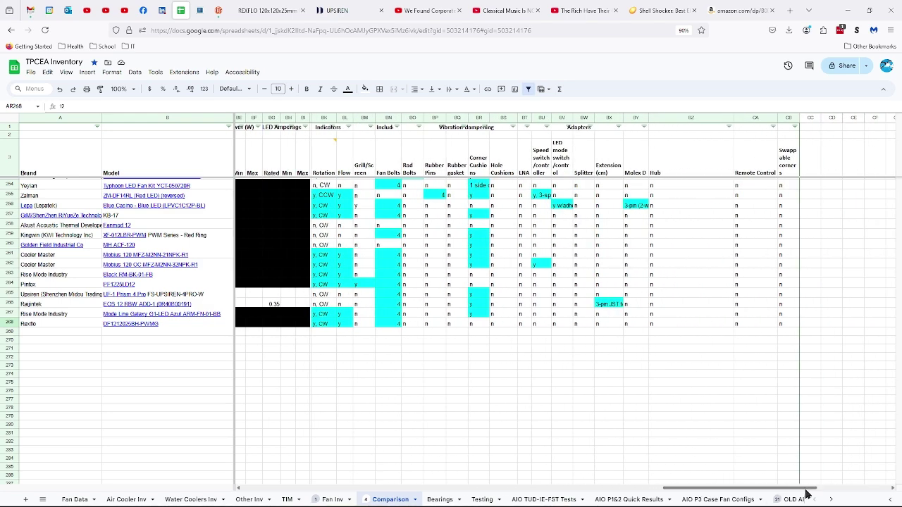
{"action": "key", "text": "alt+Tab"}
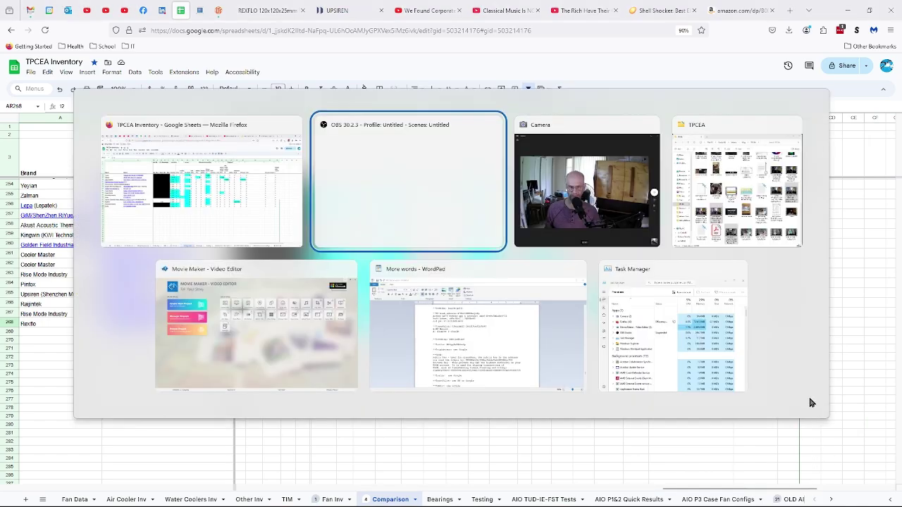